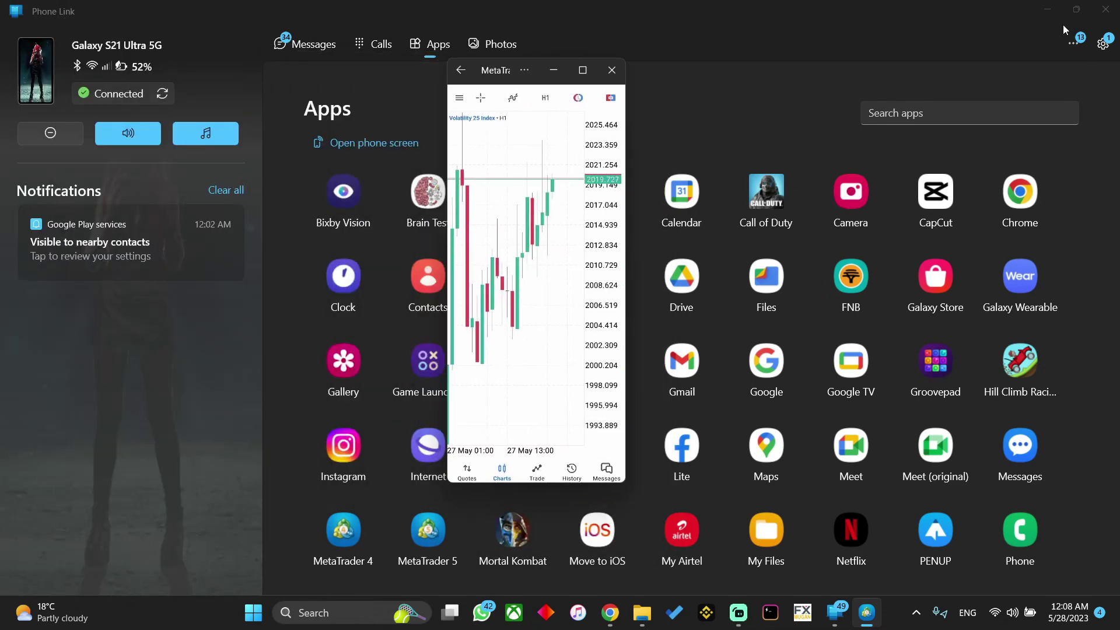
# - Minimize Phone Link so only the mirrored MetaTrader 5 Volatility 25 Index H1 chart stays visible
pyautogui.click(1047, 9)
# - Show the one-click SELL/BUY panel at 1 lot above the Volatility 25 Index chart
pyautogui.click(866, 616)
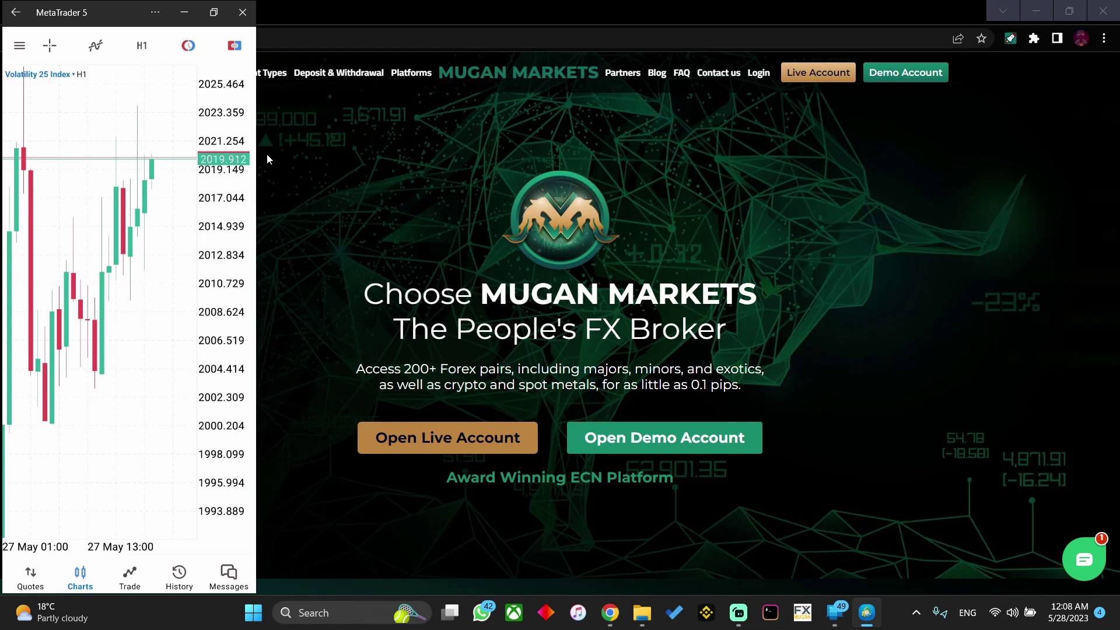
pyautogui.click(233, 44)
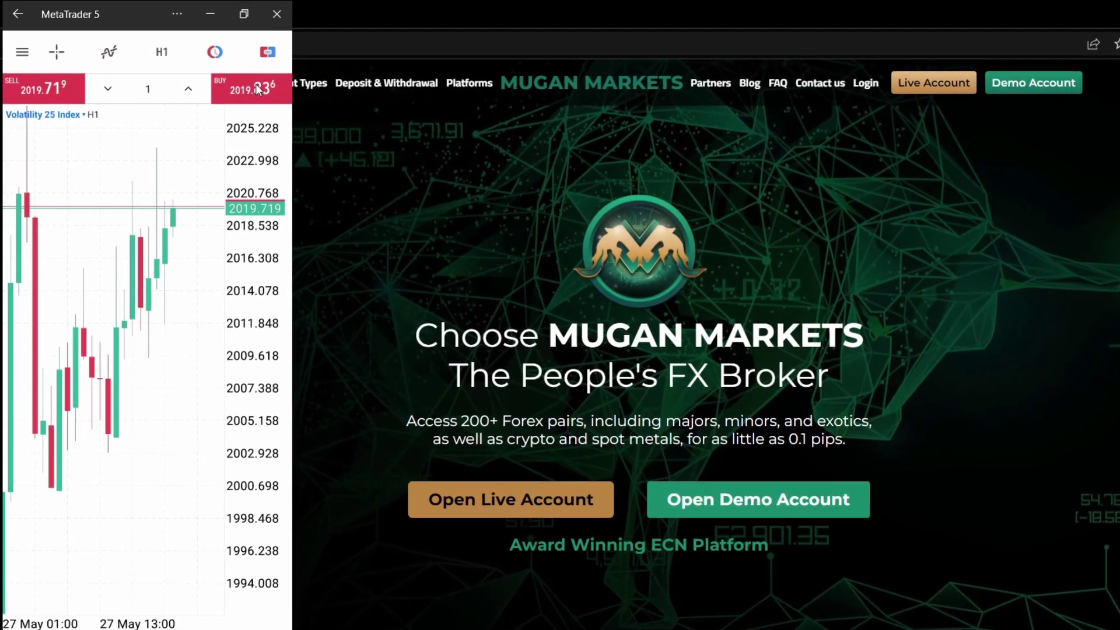
# - Change the one-click lot size from 1 to 12, then fine-tune it to 11.97
pyautogui.click(149, 89)
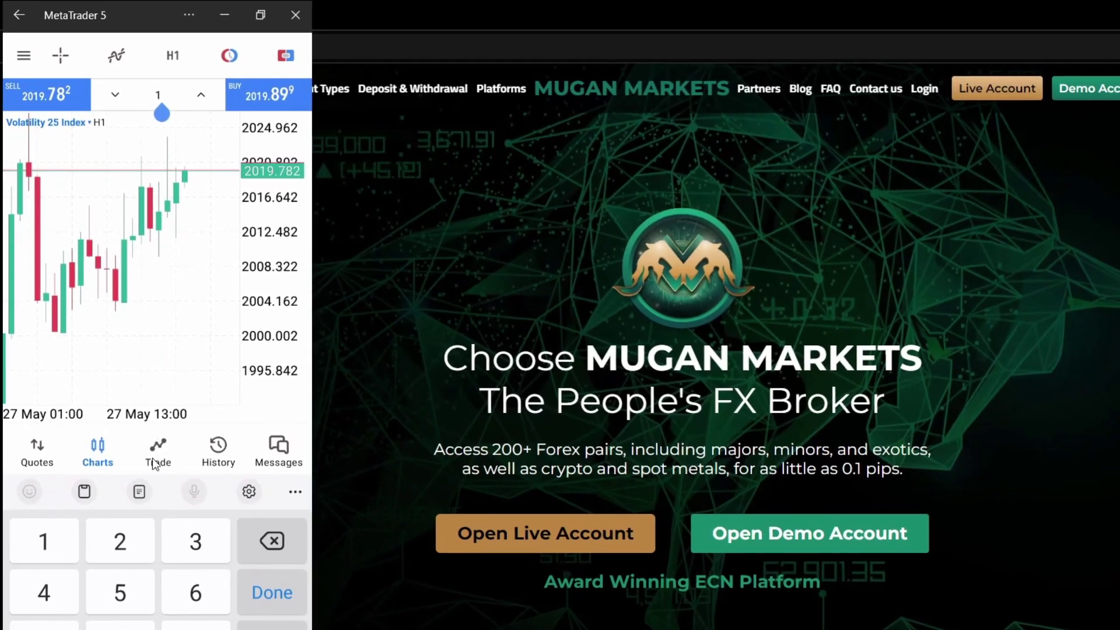
pyautogui.click(120, 541)
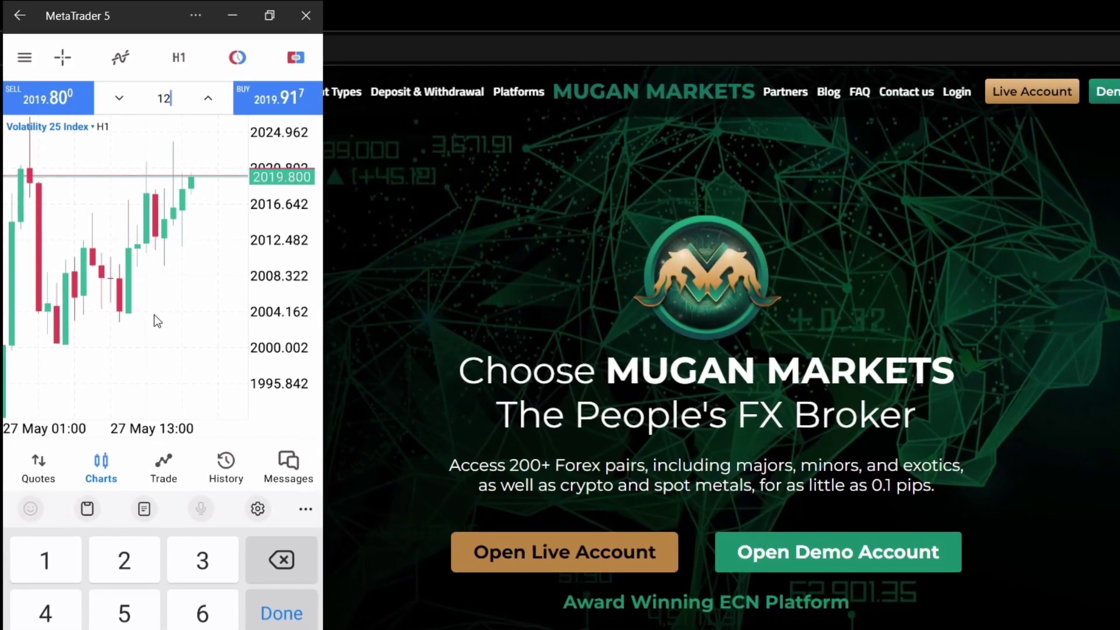
pyautogui.click(119, 98)
pyautogui.moveTo(126, 103); pyautogui.dragTo(140, 103)
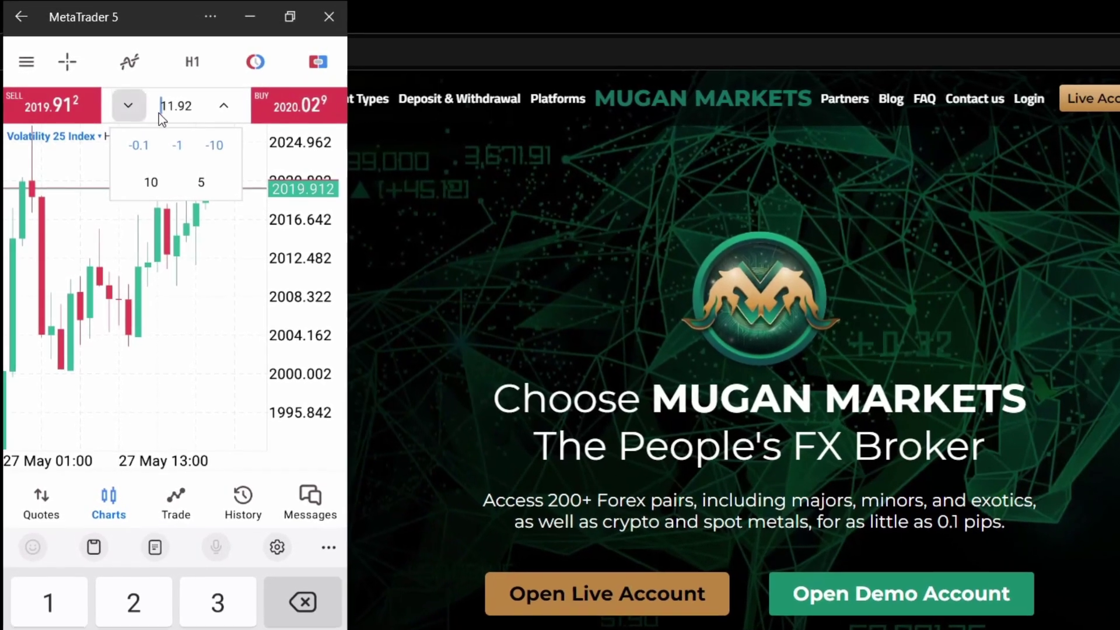
pyautogui.moveTo(224, 106); pyautogui.dragTo(226, 110)
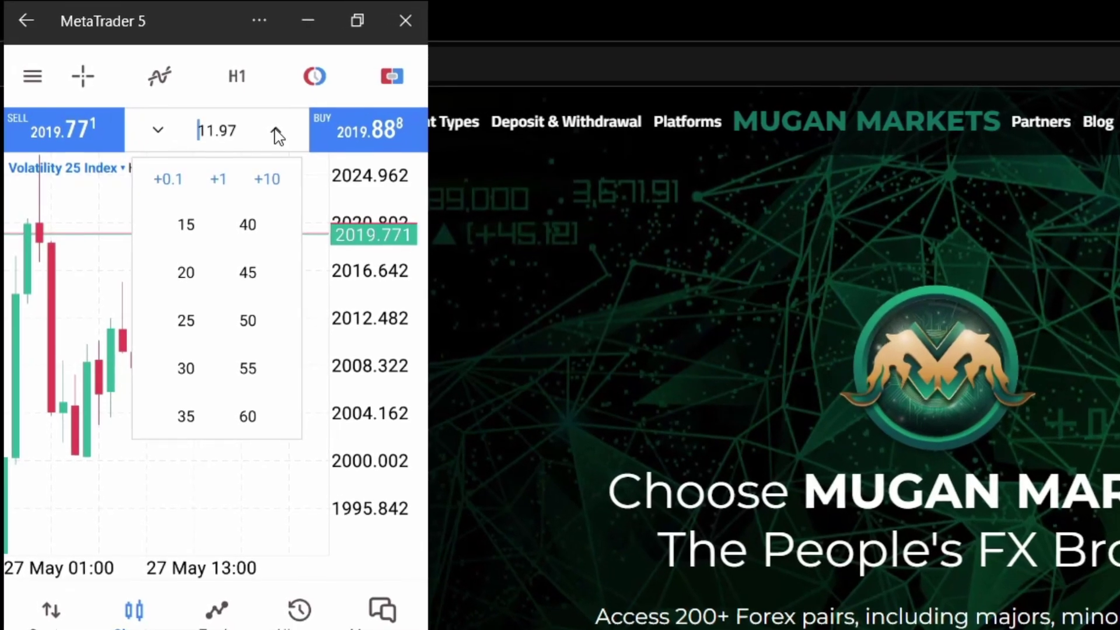
pyautogui.click(66, 215)
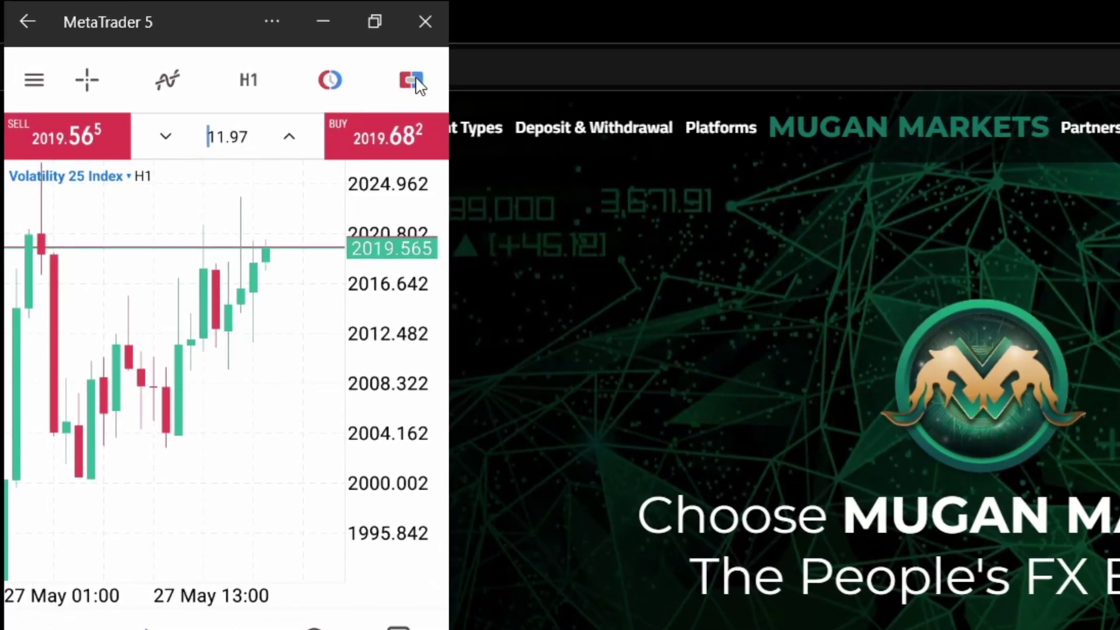
# - Hide the one-click trading panel and switch the chart timeframe from H1 to M1
pyautogui.click(412, 81)
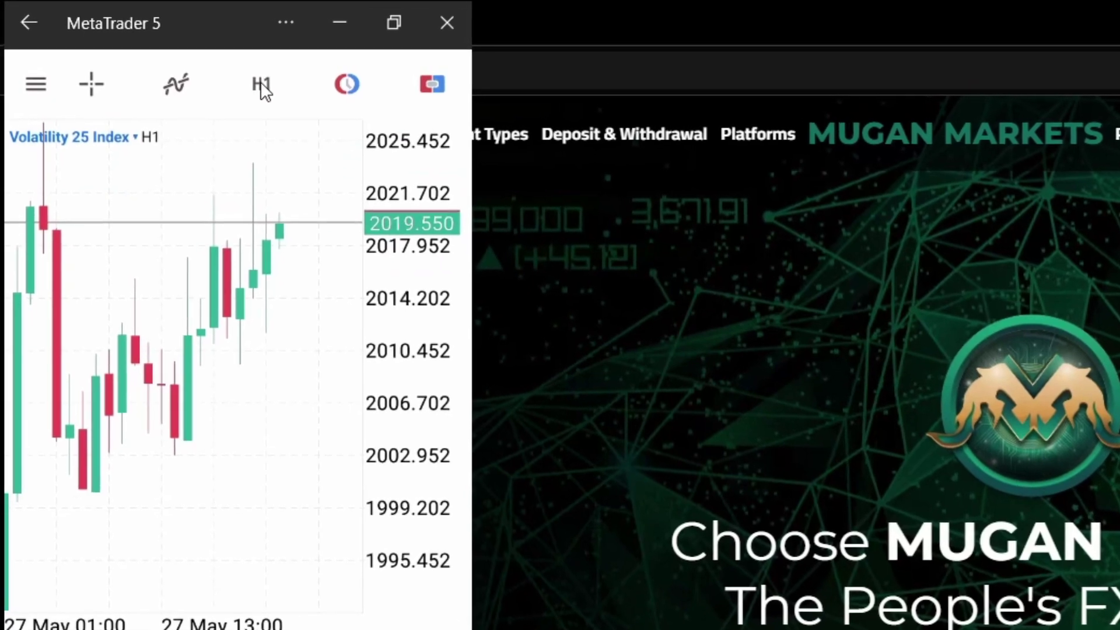
pyautogui.click(260, 82)
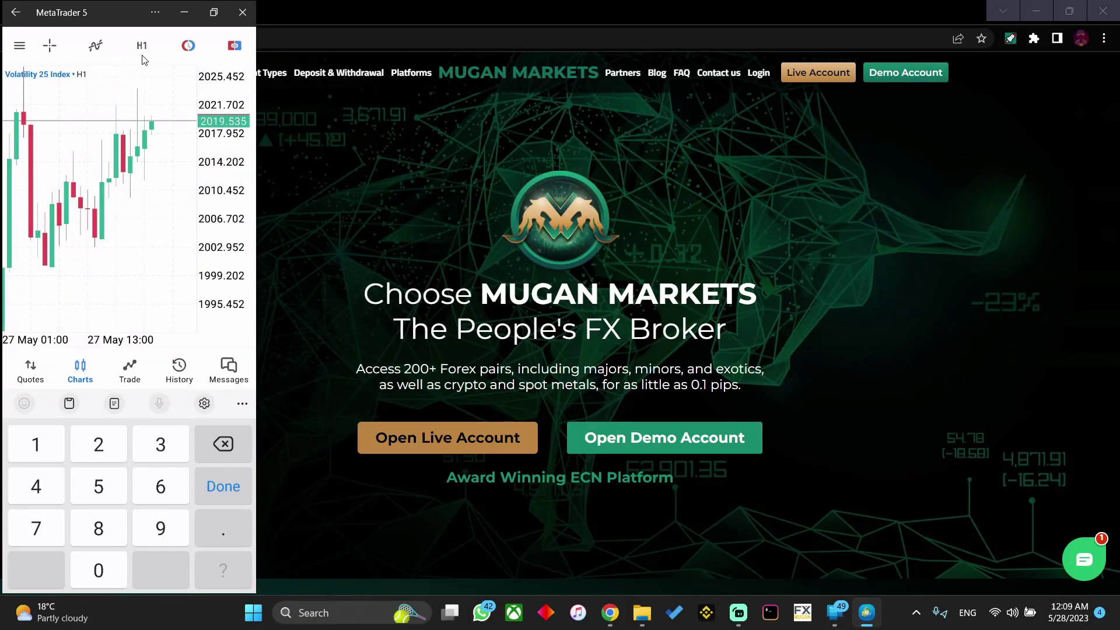
pyautogui.click(142, 52)
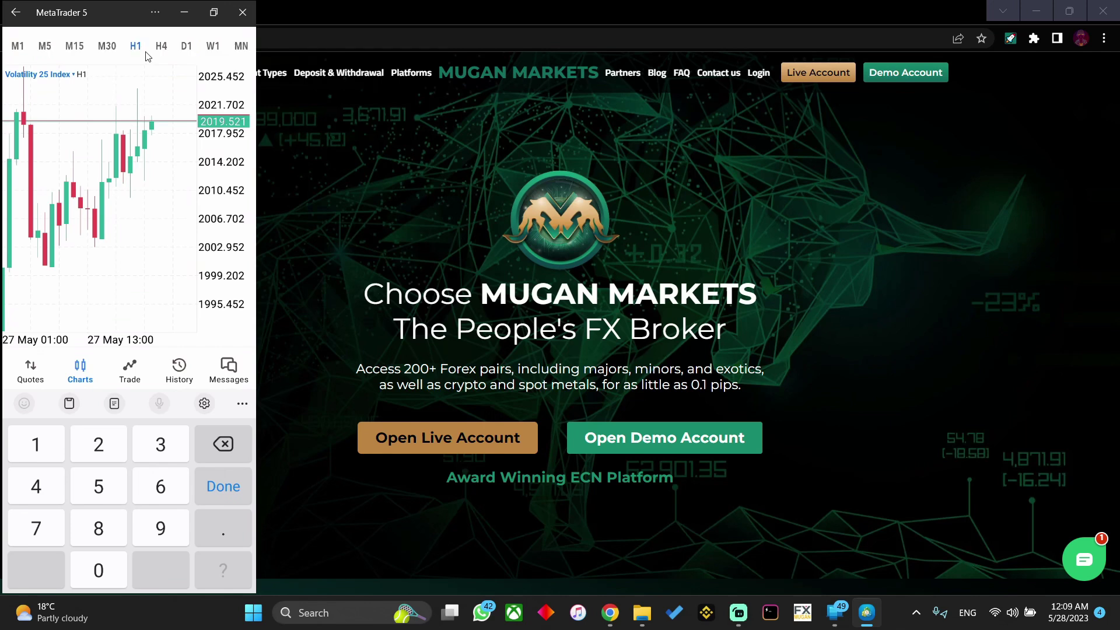
pyautogui.click(17, 47)
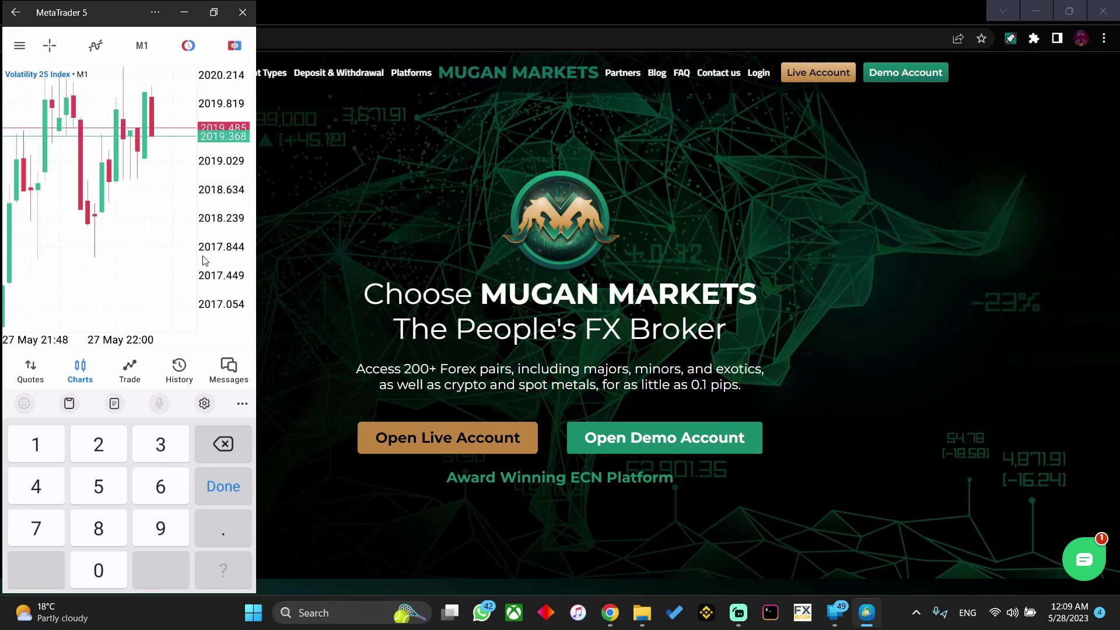
# - Place a buy limit line at 2018.102, remove it, and dismiss the numeric keypad
pyautogui.click(192, 50)
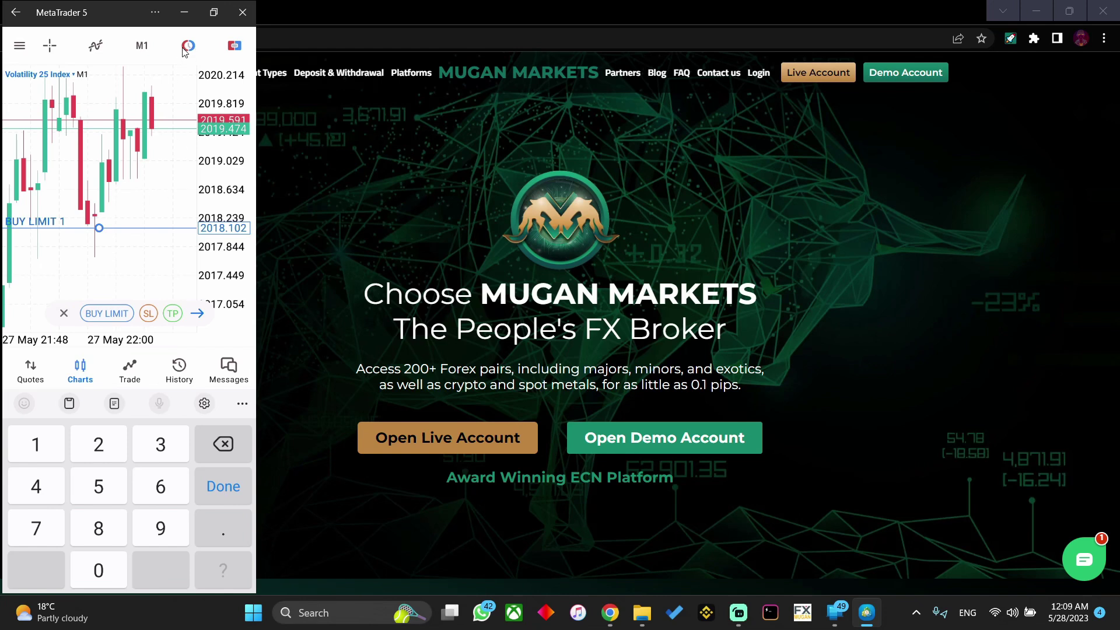
pyautogui.click(188, 47)
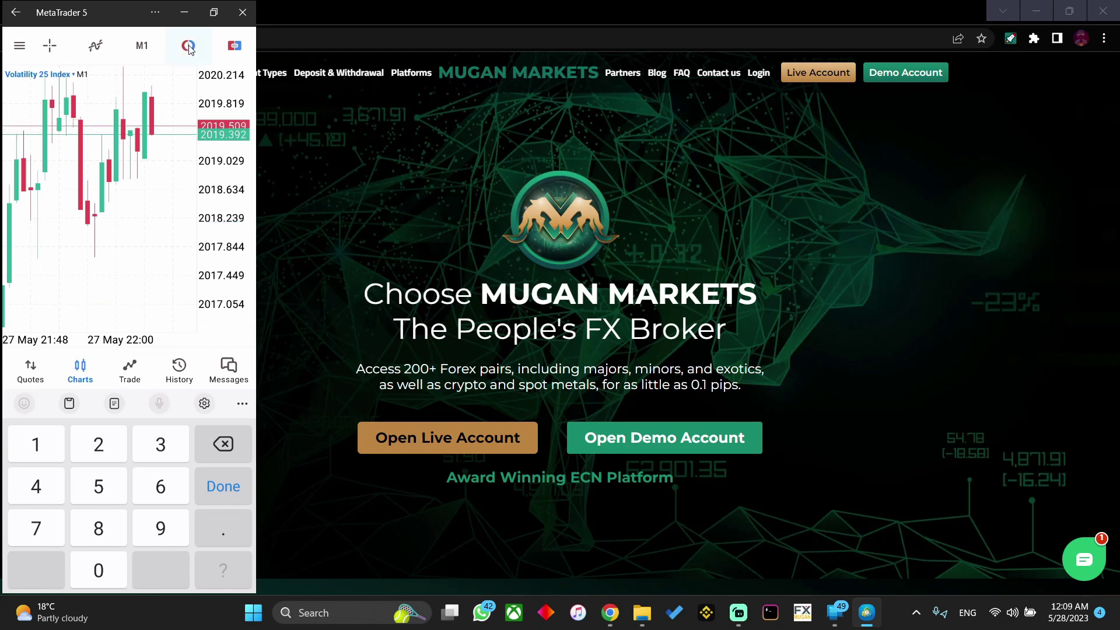
pyautogui.click(189, 47)
pyautogui.click(107, 305)
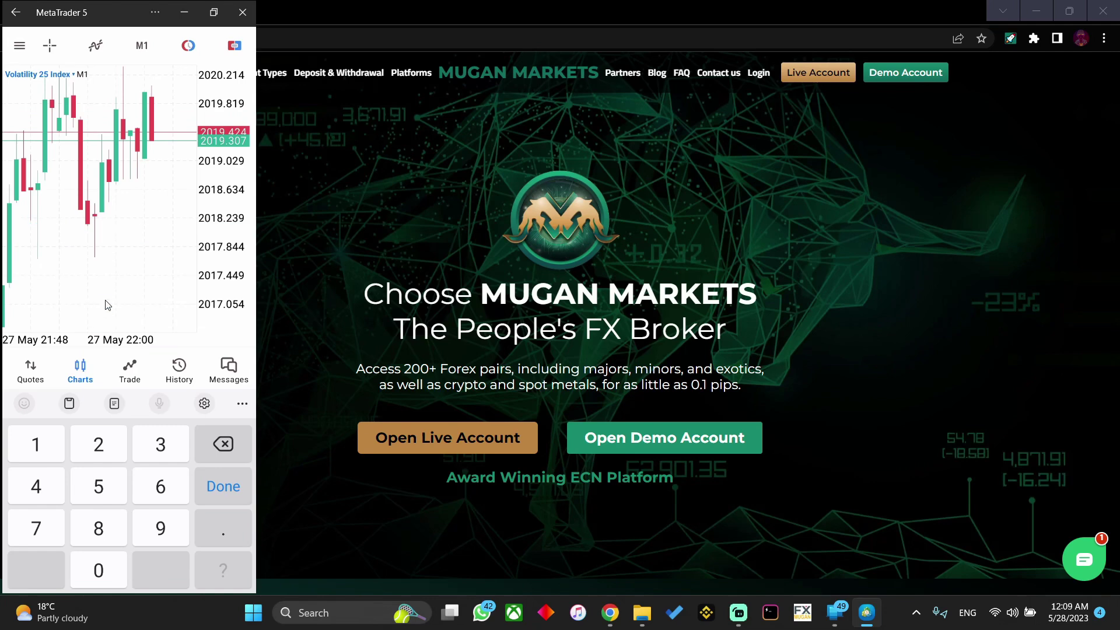
pyautogui.click(105, 309)
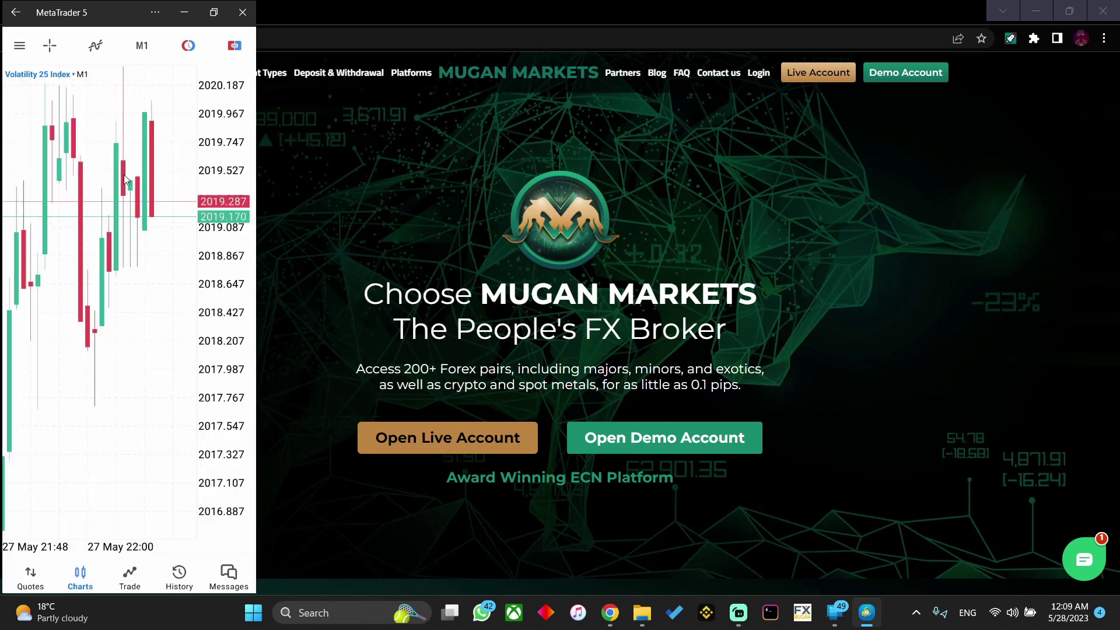
# - Add the Bears Power oscillator with its default Bears(13) settings to the M1 chart
pyautogui.click(97, 47)
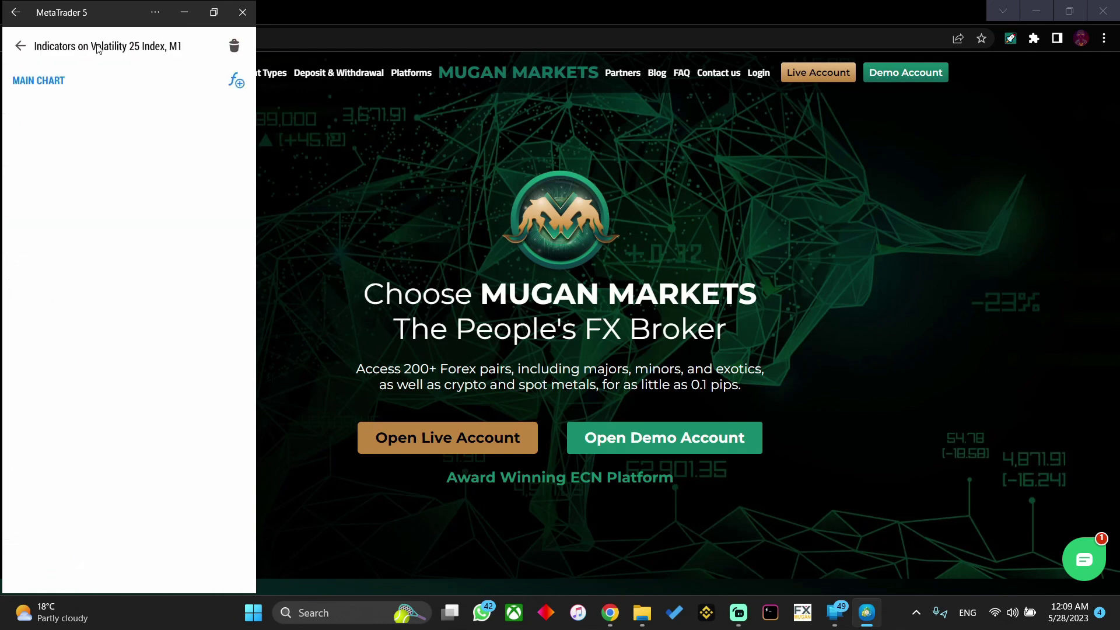
pyautogui.click(235, 82)
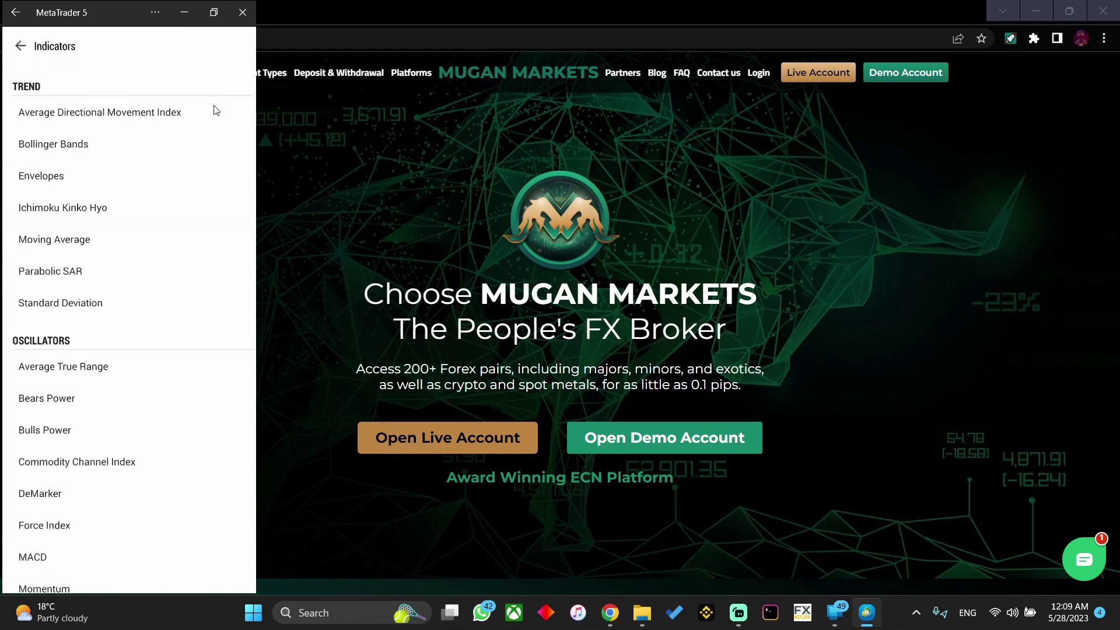
pyautogui.click(50, 399)
pyautogui.click(243, 45)
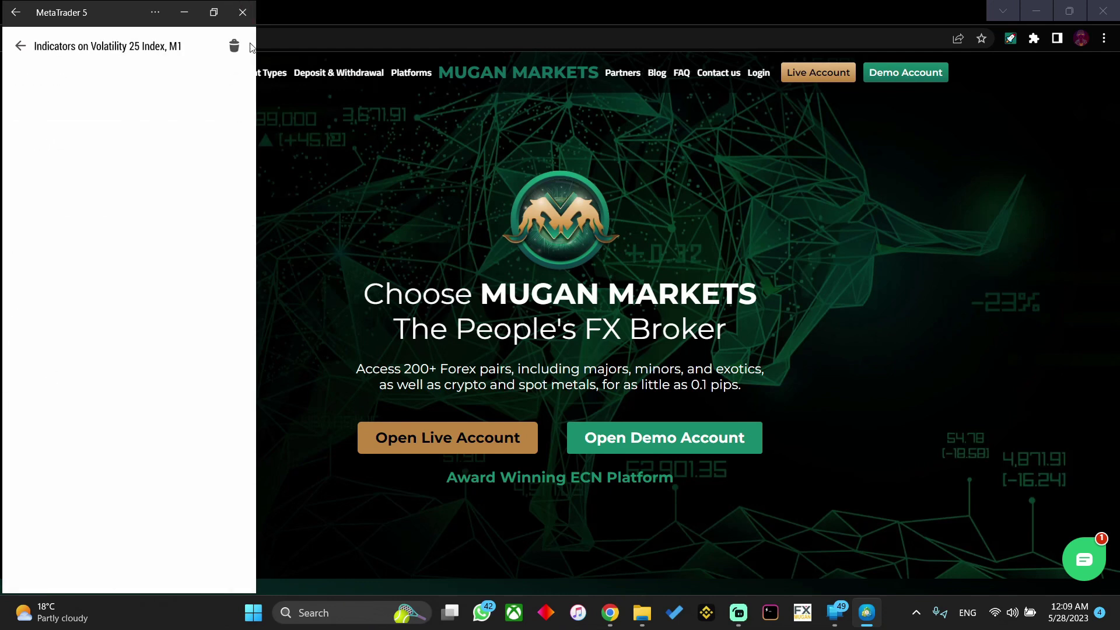
# - Return from the Indicators page to the chart showing the Bears Power window
pyautogui.click(24, 45)
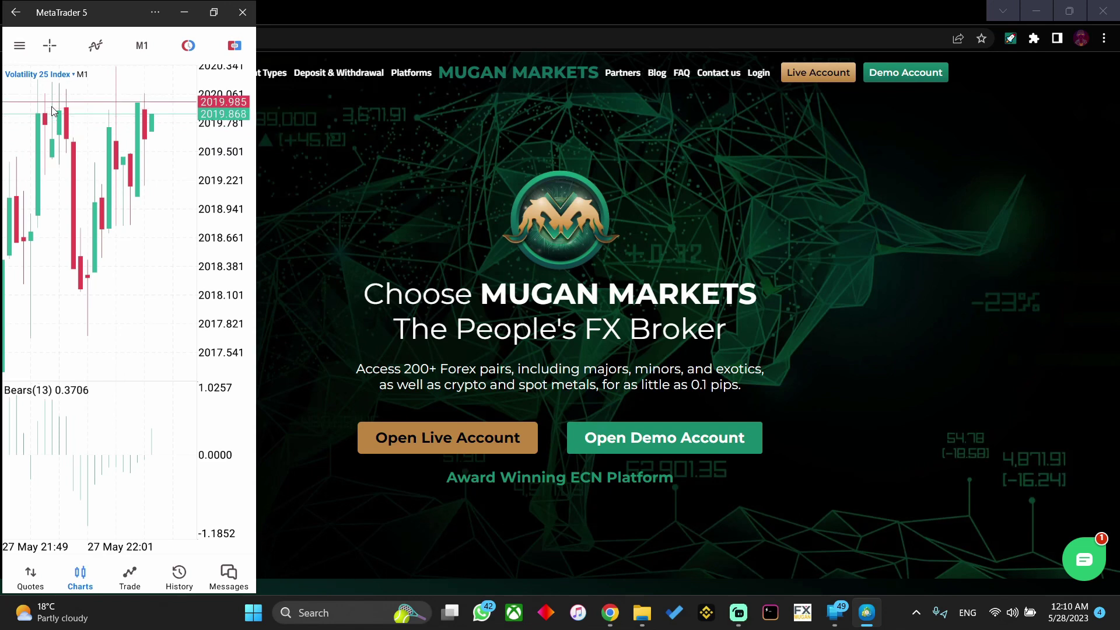
# - Find MetaTrader 4 via the Phone Link app search and open it in a full-height window
pyautogui.click(845, 620)
pyautogui.click(952, 111)
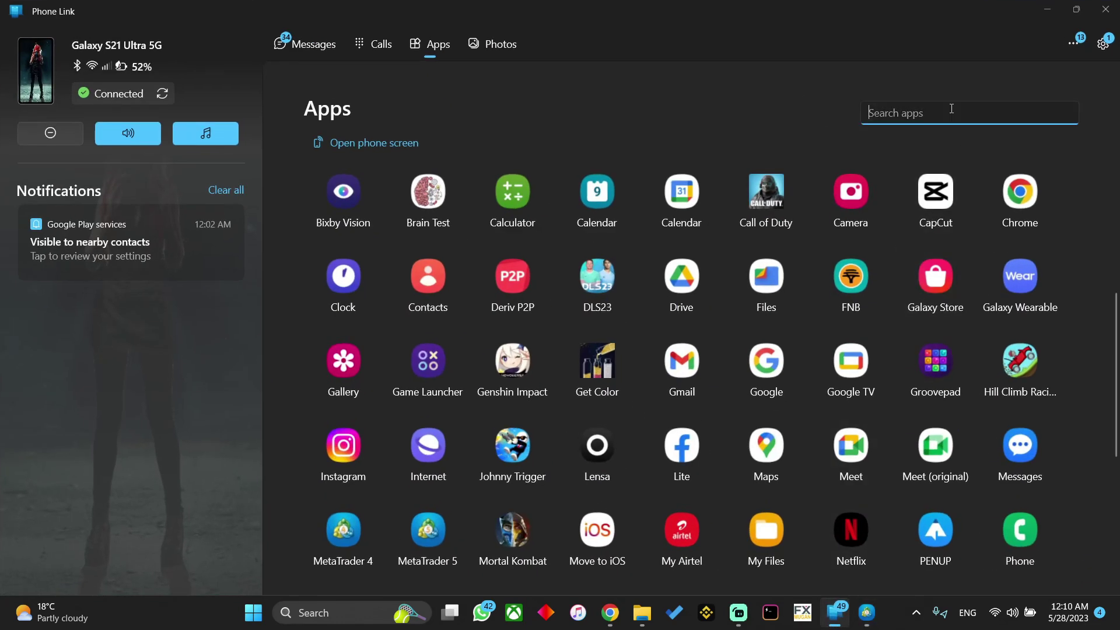
pyautogui.write('mt')
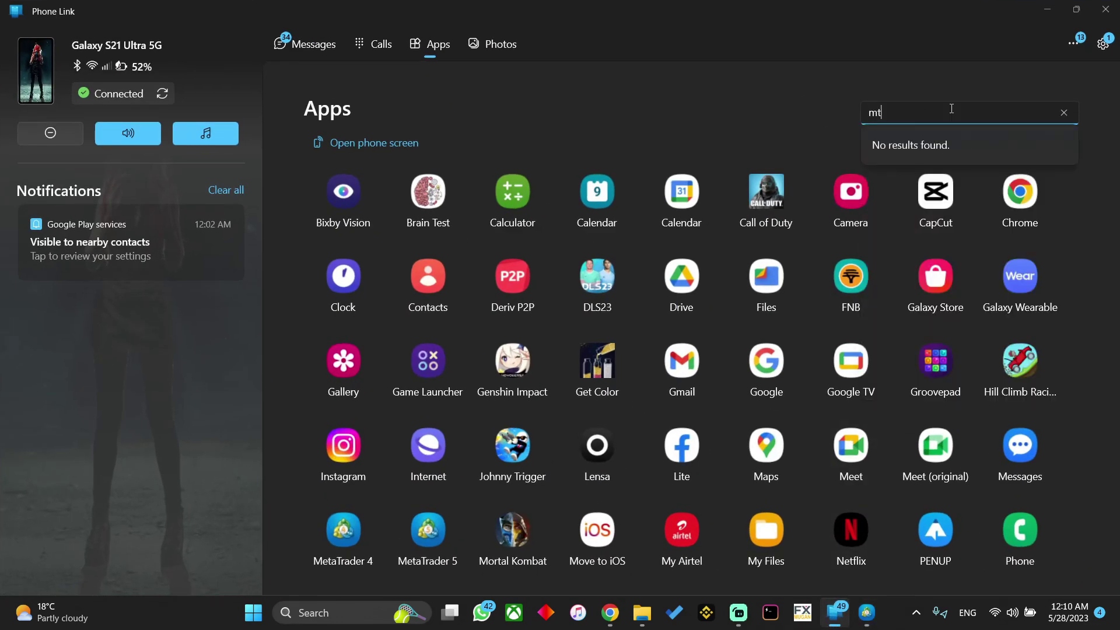
pyautogui.write('et')
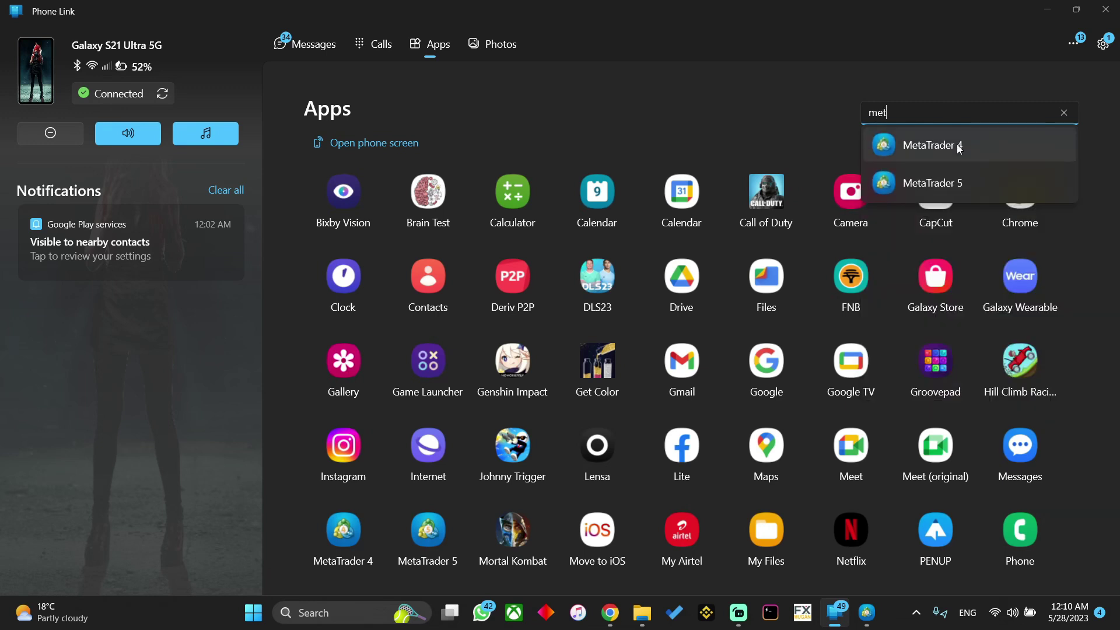
pyautogui.click(958, 146)
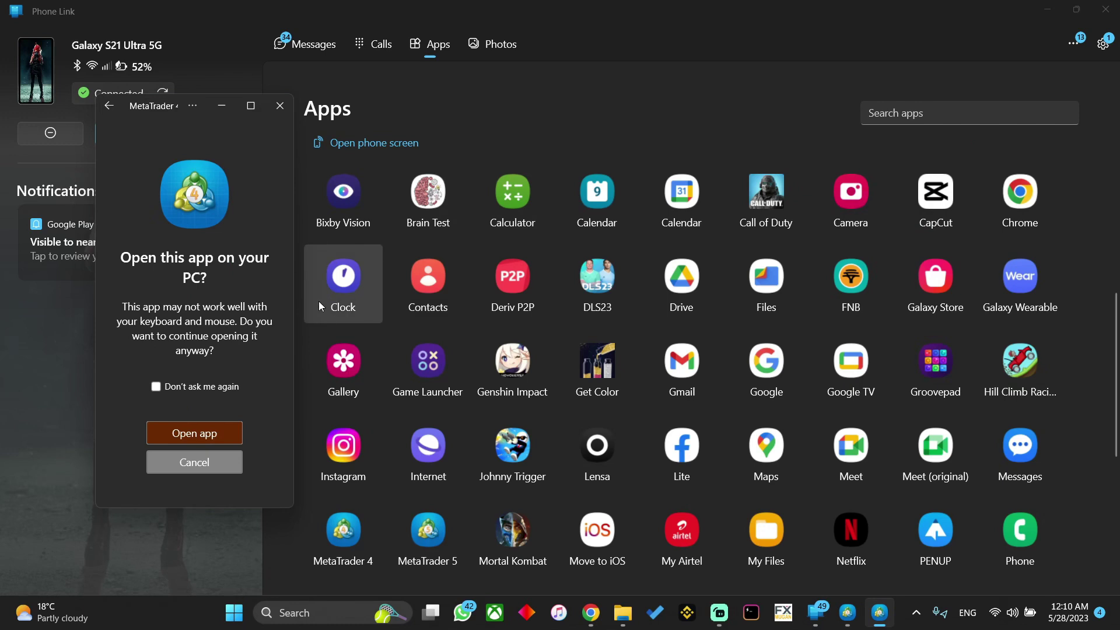
pyautogui.click(191, 426)
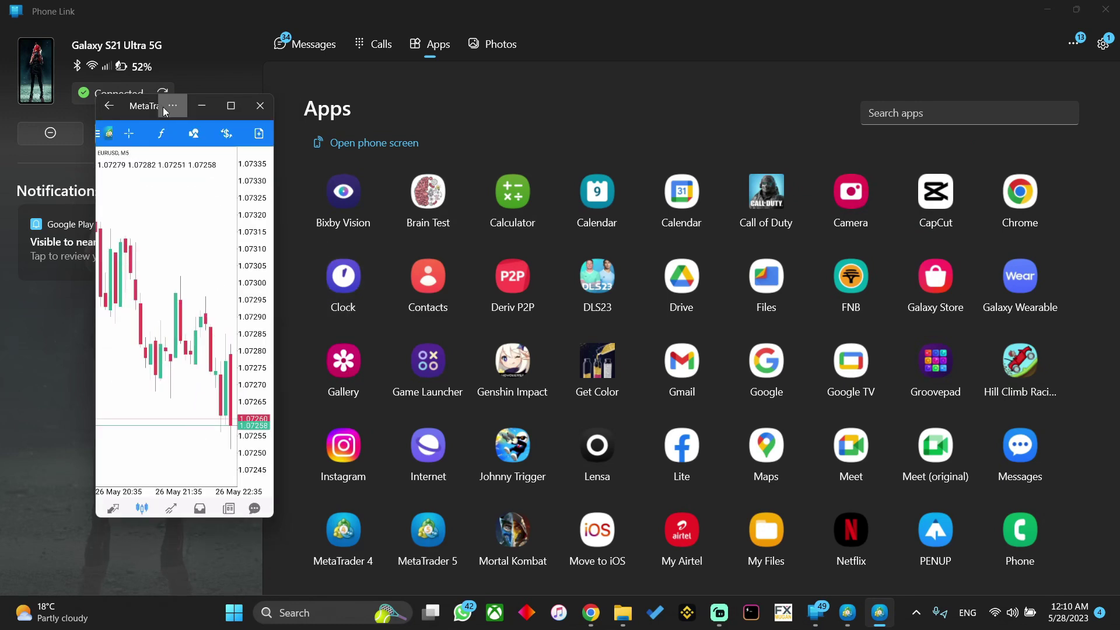
pyautogui.click(231, 106)
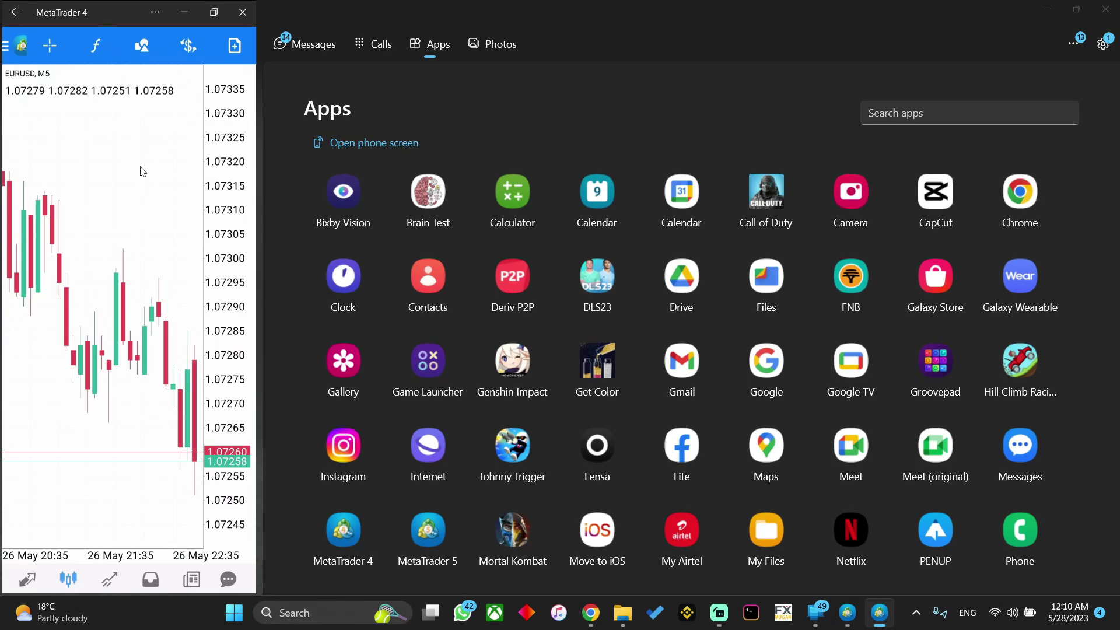
# - Browse the Trade and History views, then return to the EURUSD M5 chart
pyautogui.click(108, 580)
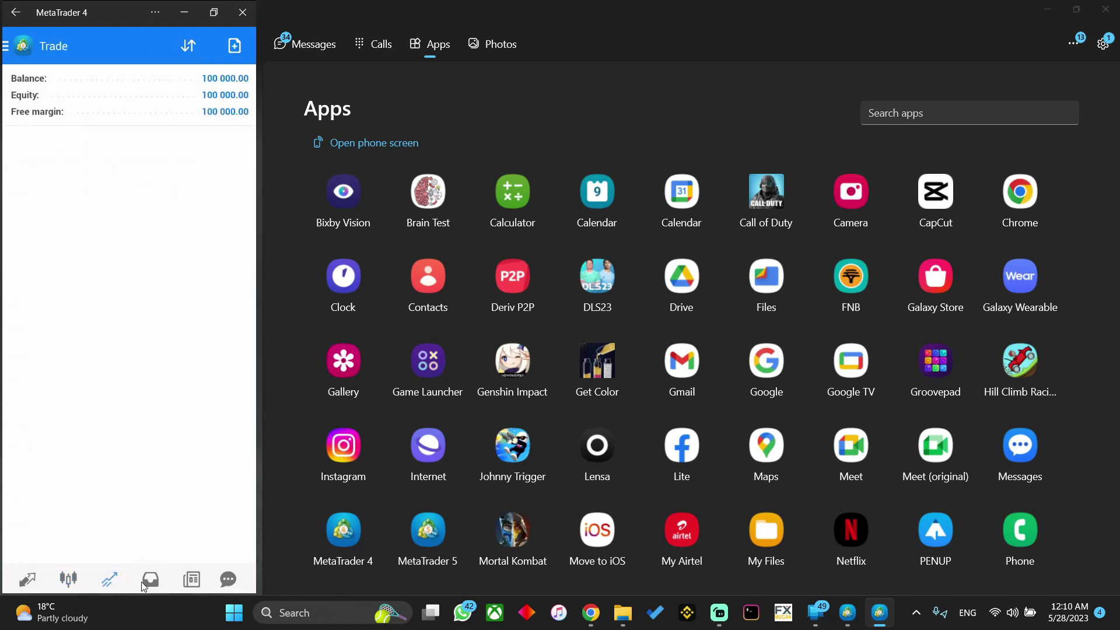
pyautogui.click(153, 586)
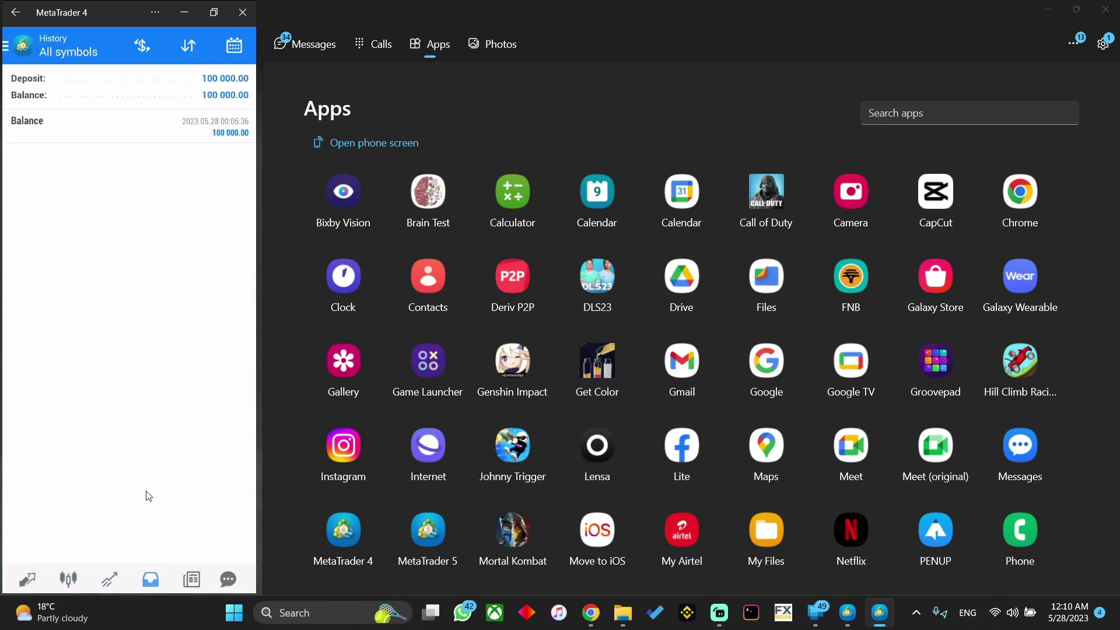
pyautogui.click(81, 588)
pyautogui.click(115, 588)
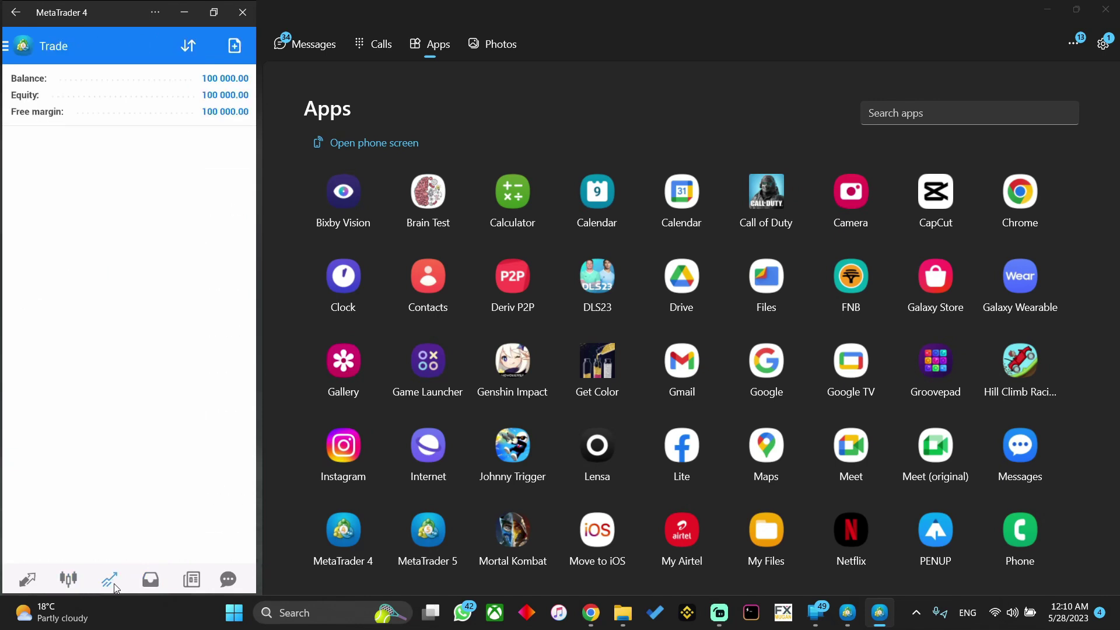
pyautogui.click(82, 588)
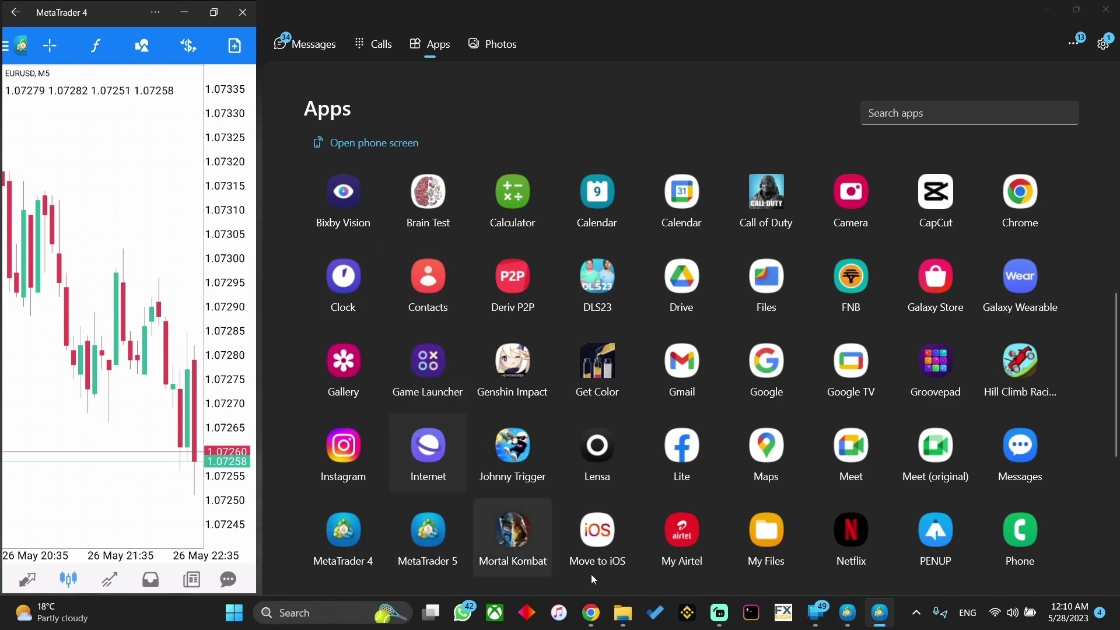
# - Drag the MetaTrader 4 window beside the MetaTrader 5 chart, then minimize Phone Link
pyautogui.click(847, 617)
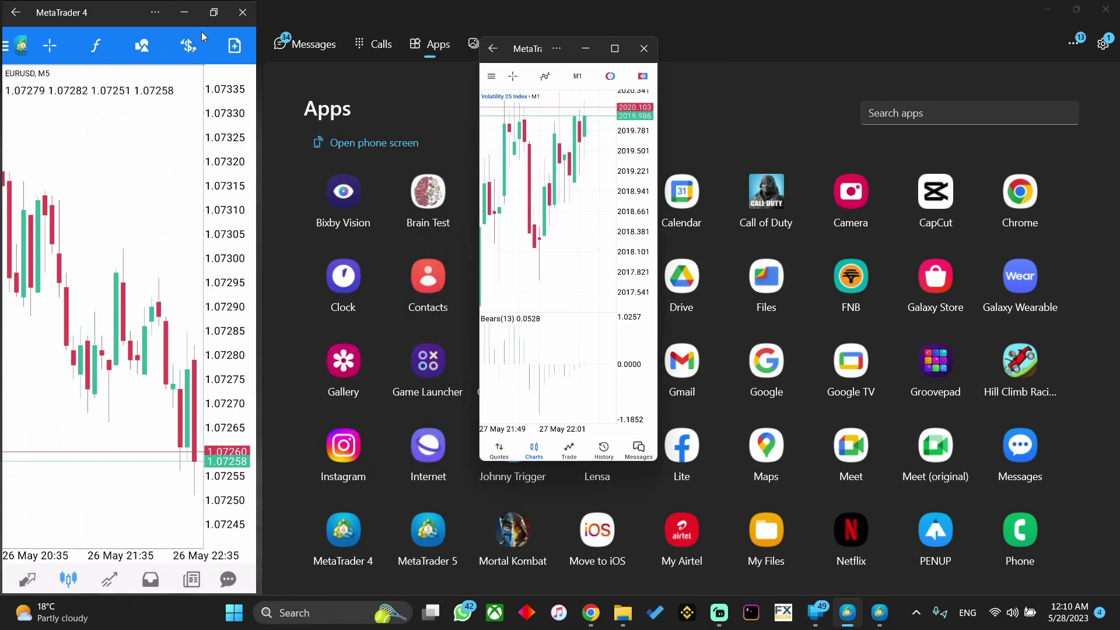
pyautogui.moveTo(120, 13); pyautogui.dragTo(366, 57)
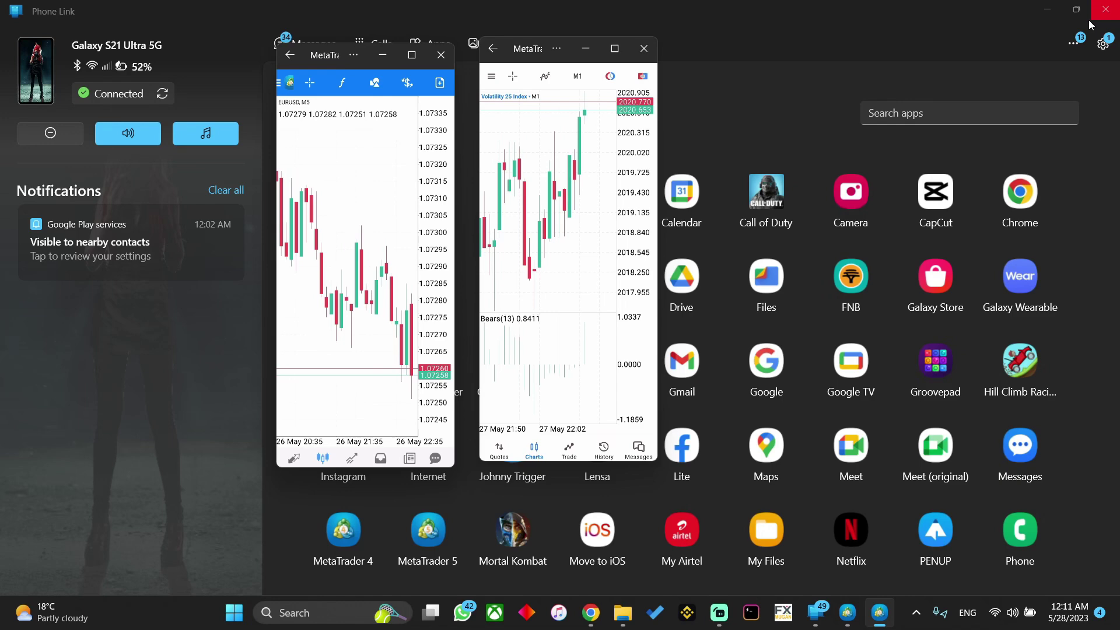
pyautogui.click(1059, 10)
# - Bring the Mugan Markets site forward in Chrome, then open and close its live chat
pyautogui.click(702, 186)
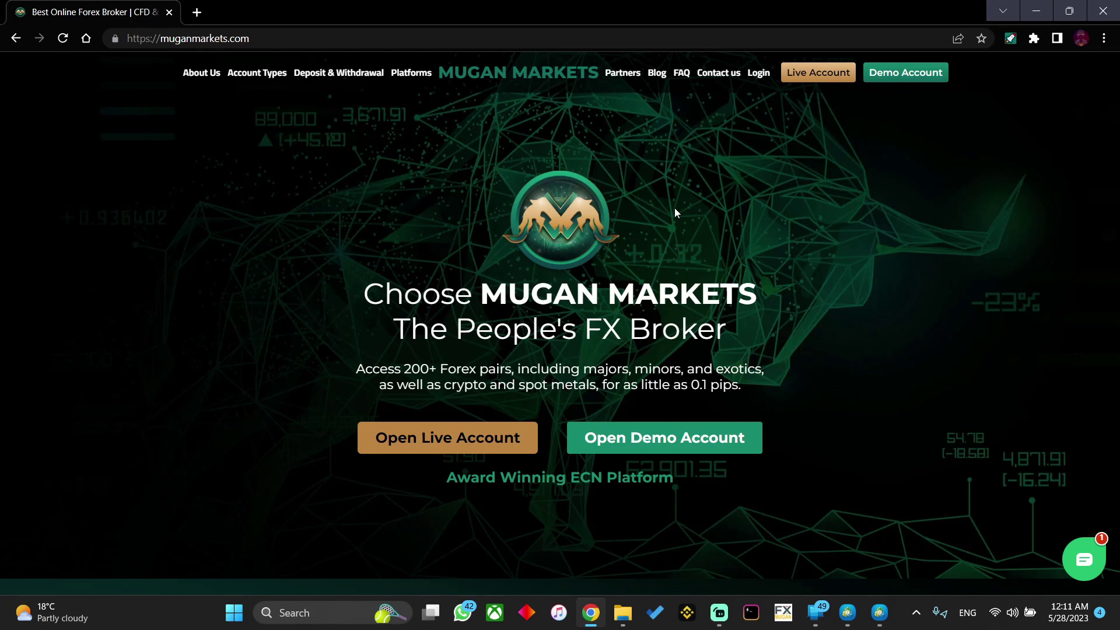
pyautogui.click(1084, 555)
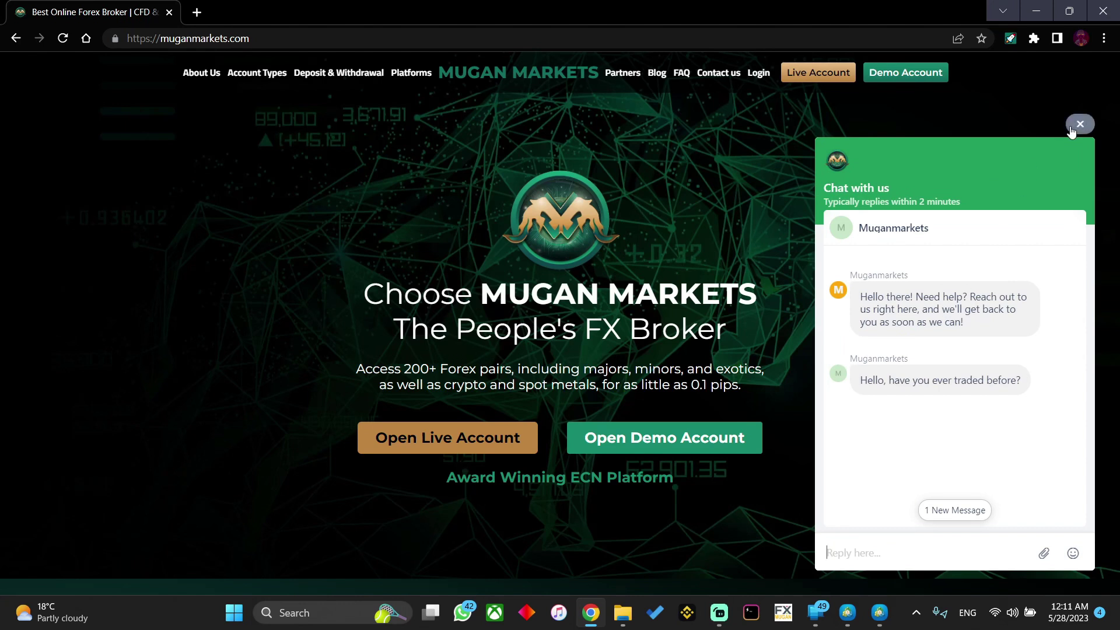
pyautogui.click(1080, 125)
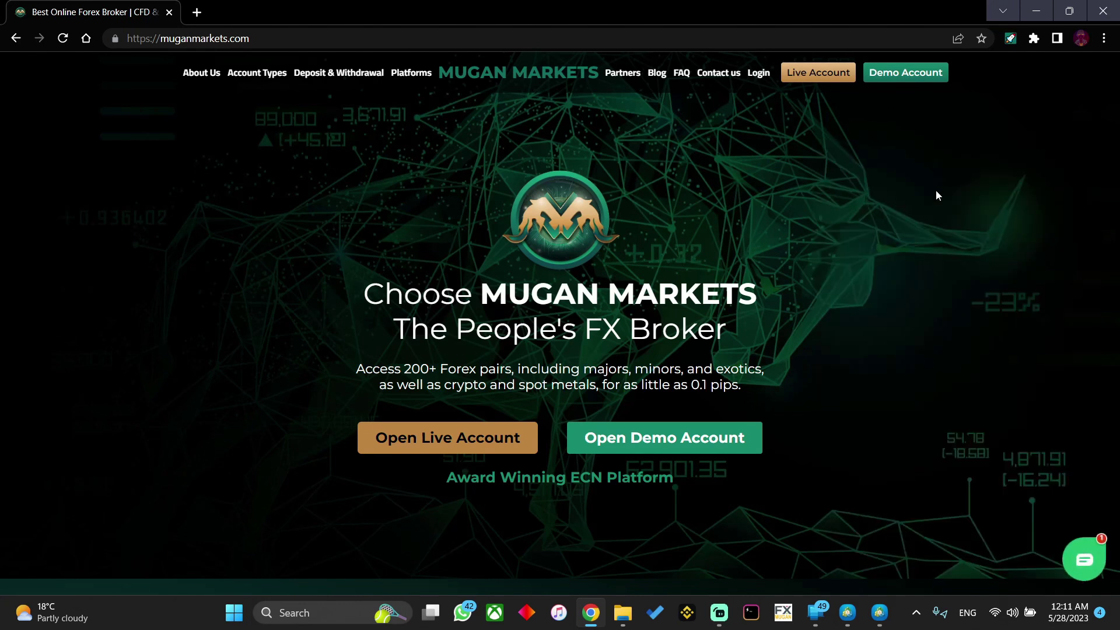